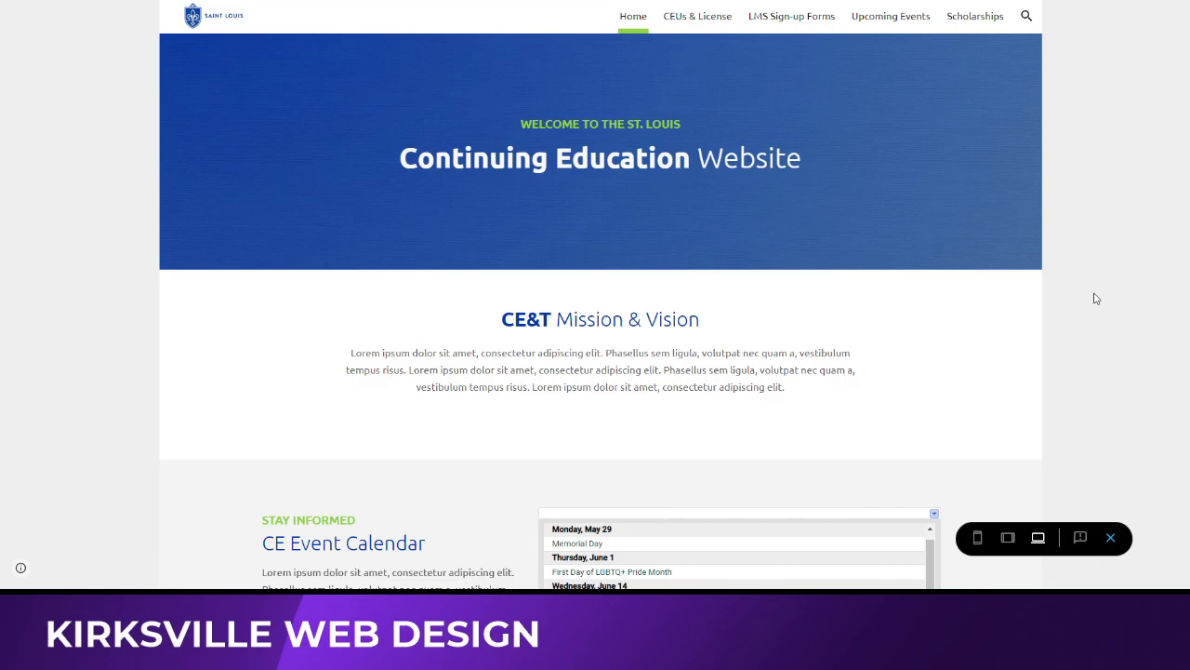
# Step: Review the homepage in preview, then leave preview to edit the page
pyautogui.scroll(-7, 1096, 298)
pyautogui.scroll(-4, 1095, 298)
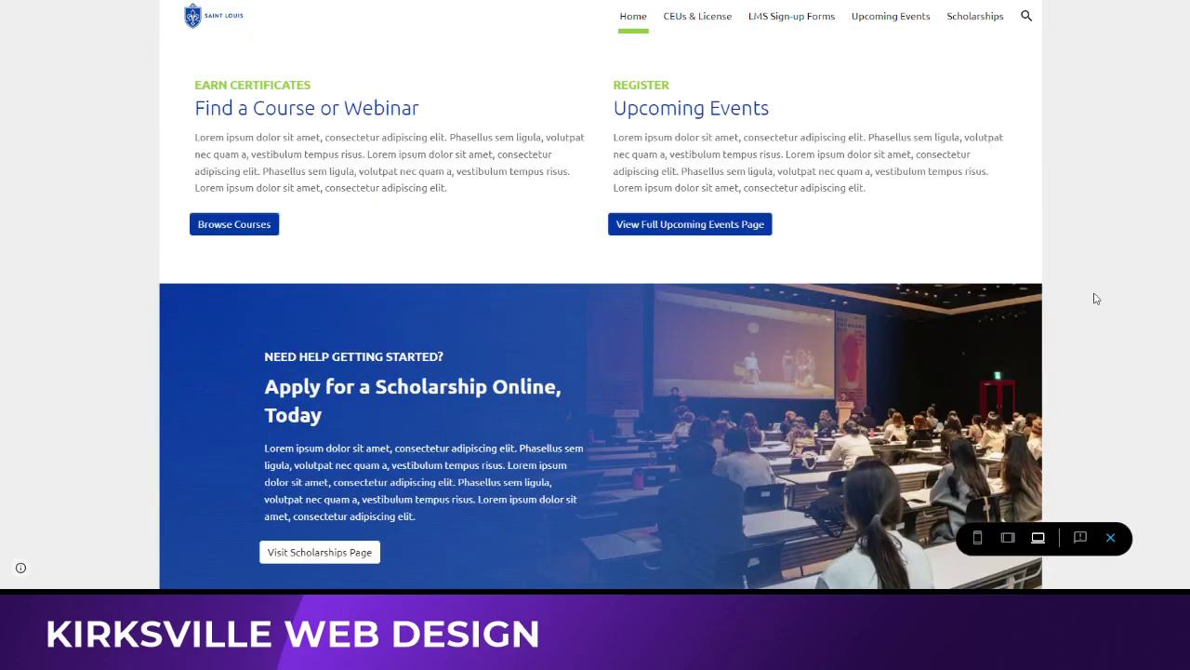
pyautogui.scroll(4, 1096, 298)
pyautogui.scroll(8, 1096, 298)
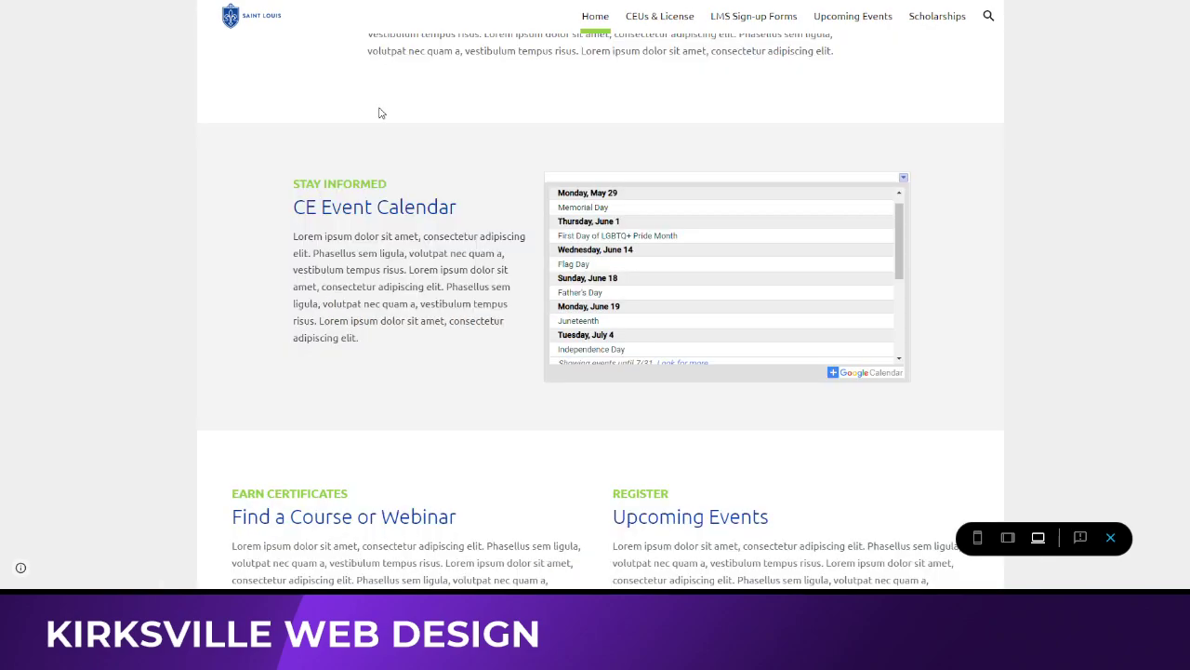
pyautogui.scroll(4, 378, 112)
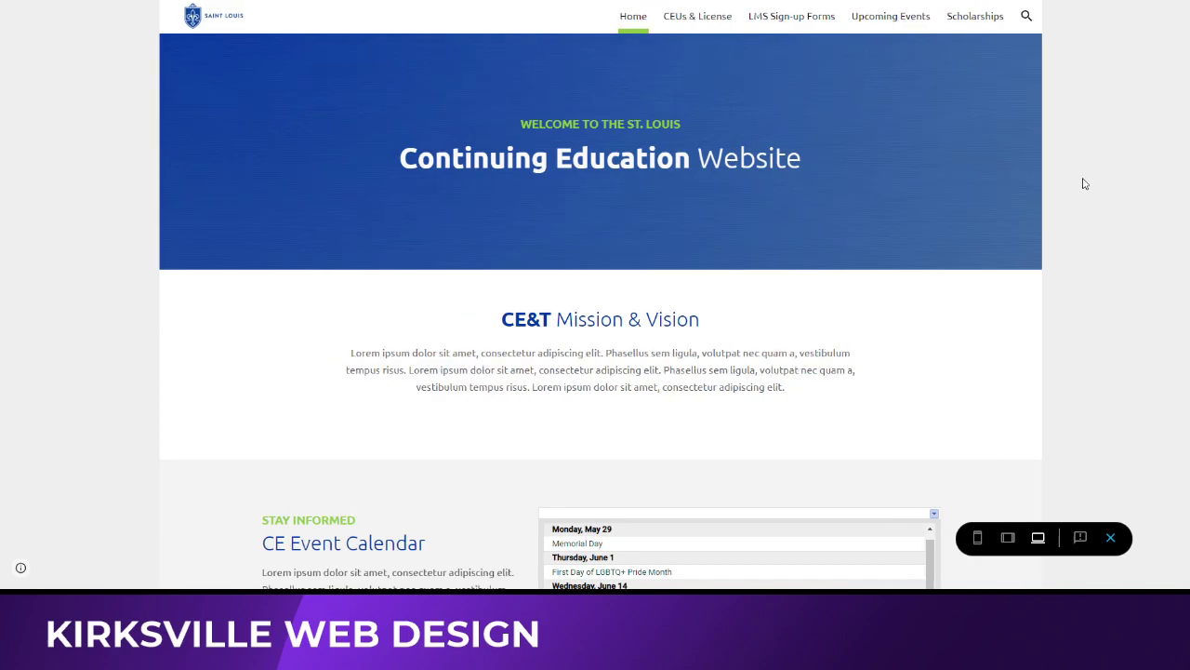
pyautogui.scroll(-3, 1084, 181)
pyautogui.scroll(3, 1084, 181)
pyautogui.scroll(-9, 1116, 163)
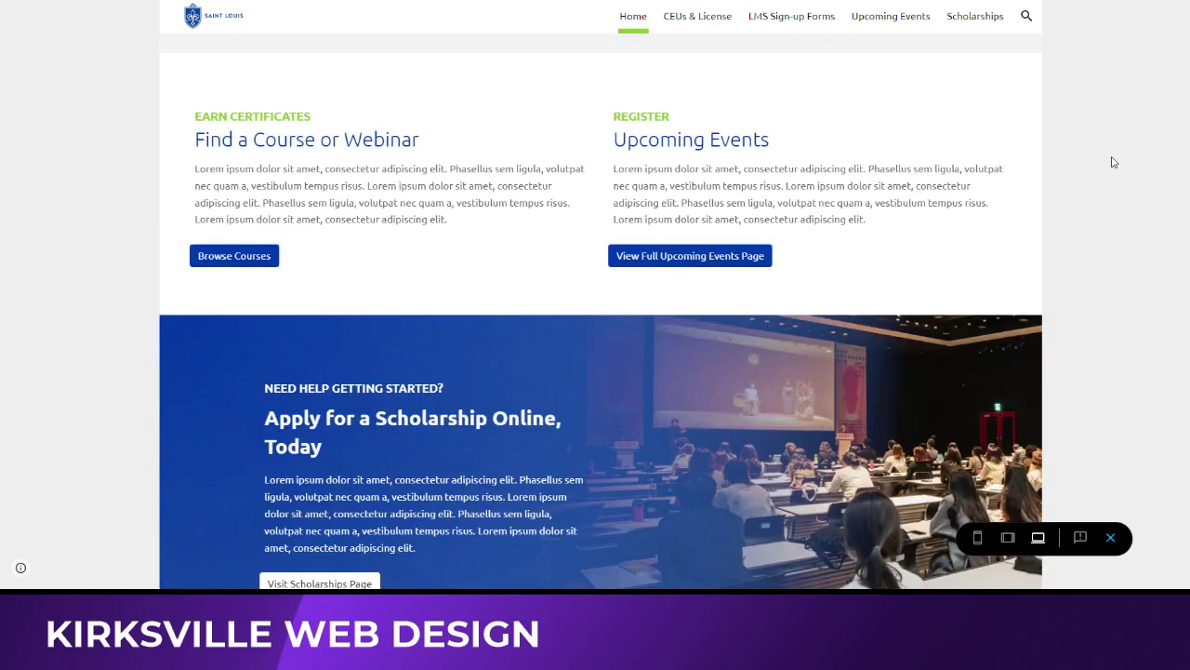
pyautogui.scroll(-1, 1116, 168)
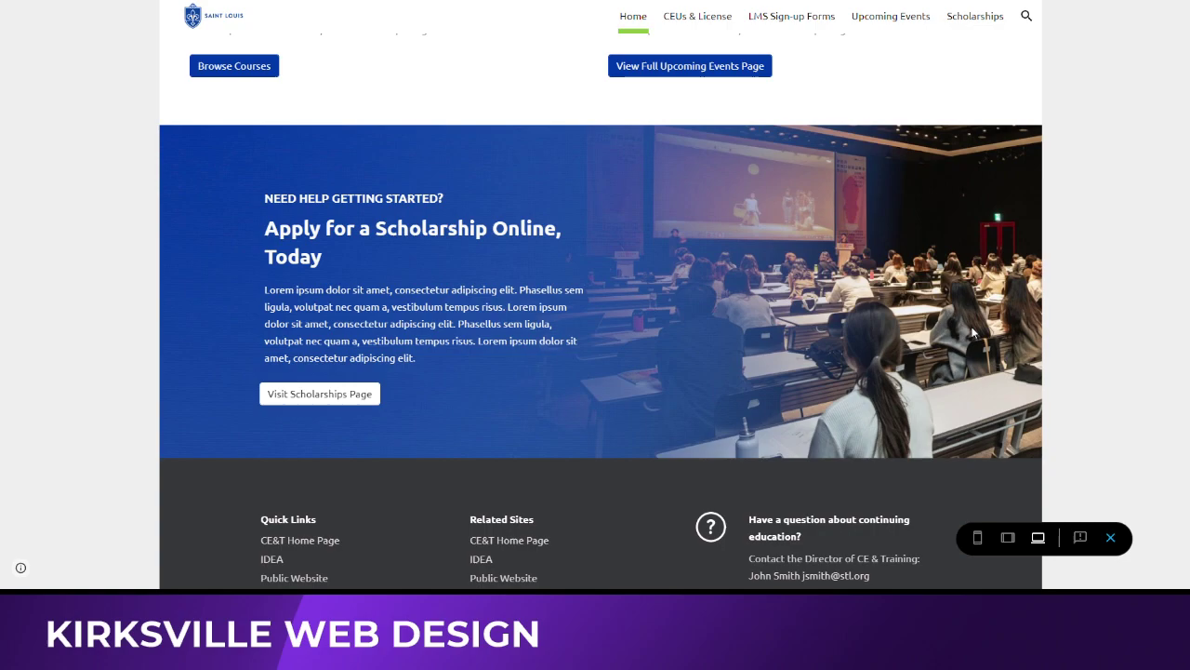
pyautogui.scroll(3, 974, 331)
pyautogui.scroll(1, 974, 331)
pyautogui.scroll(-1, 974, 331)
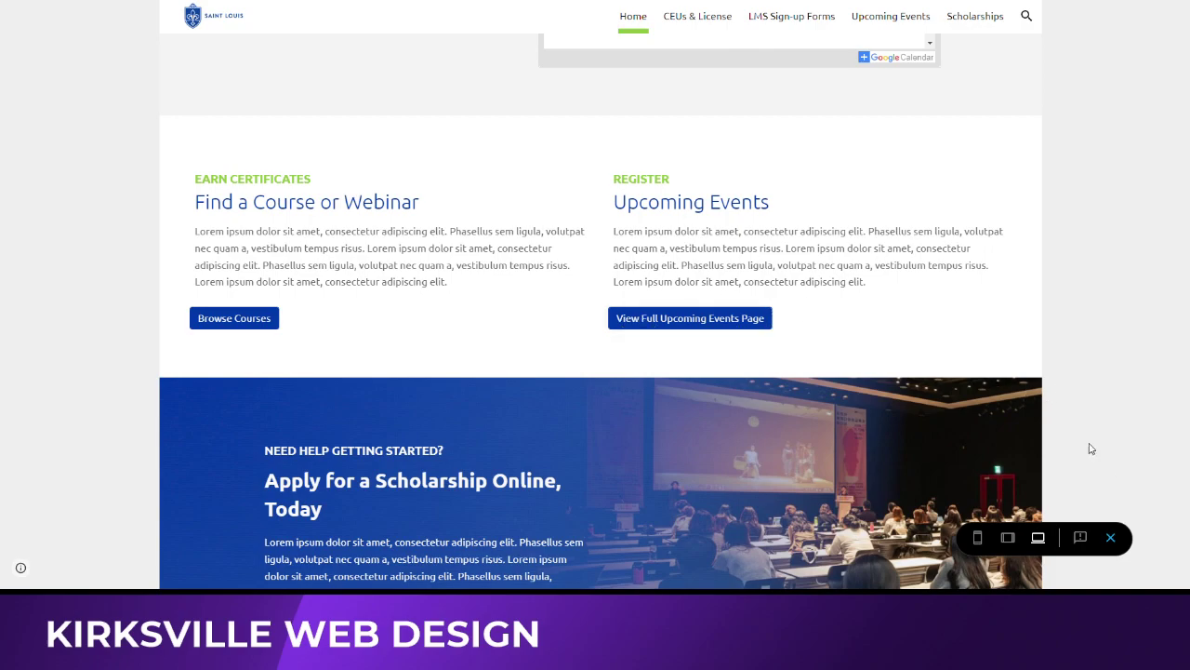
pyautogui.click(1111, 538)
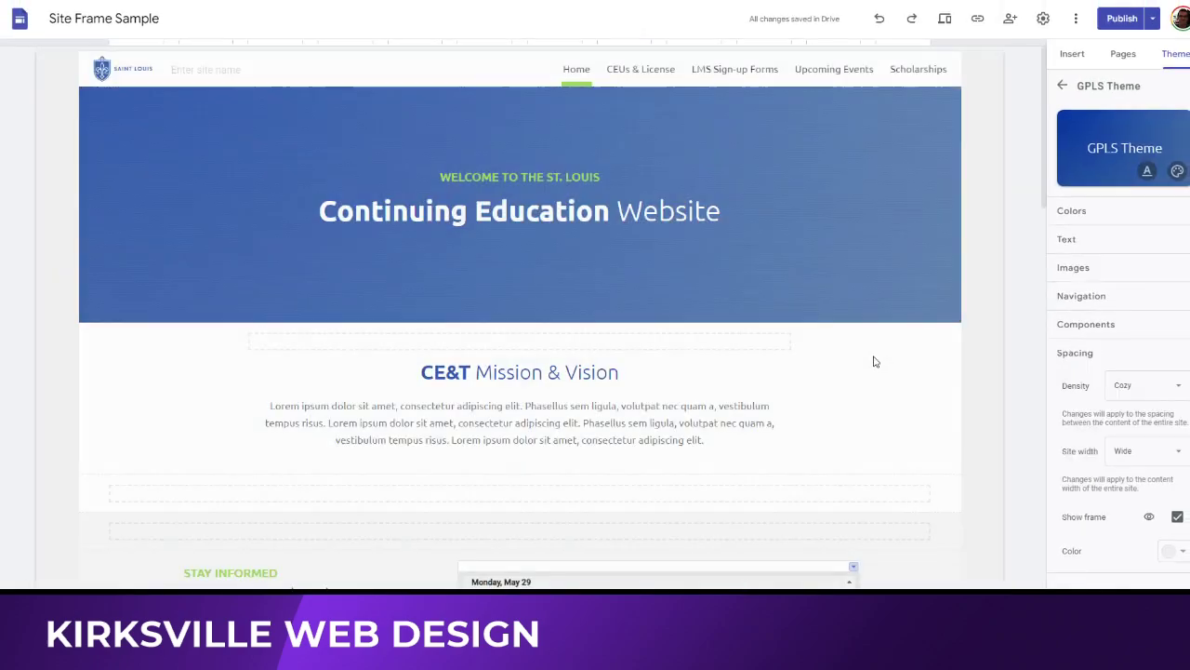
pyautogui.scroll(-10, 873, 366)
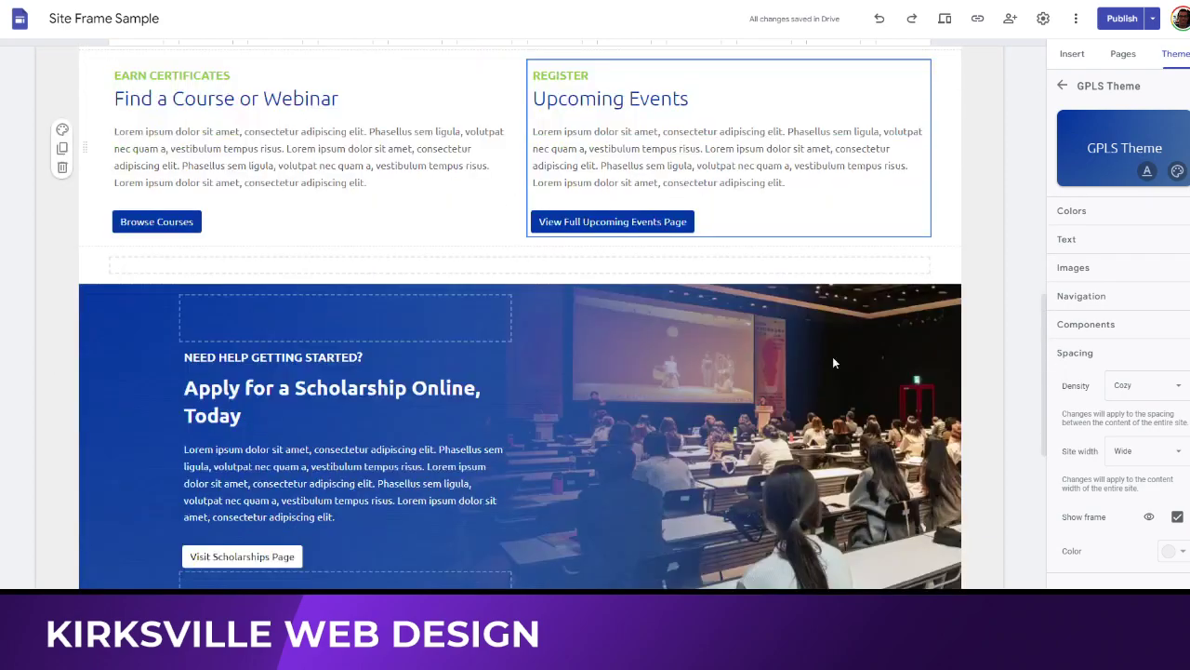
# Step: Align the View Full Upcoming Events Page button to Center, then Justify it full width
pyautogui.click(623, 213)
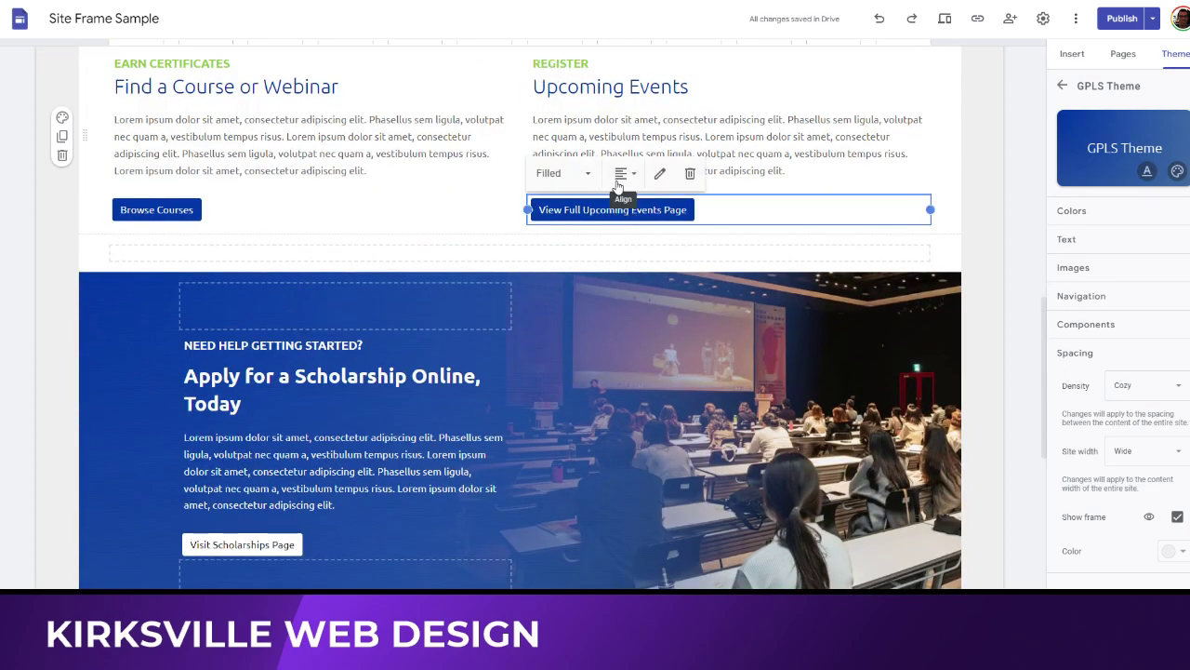
pyautogui.click(622, 178)
pyautogui.click(621, 239)
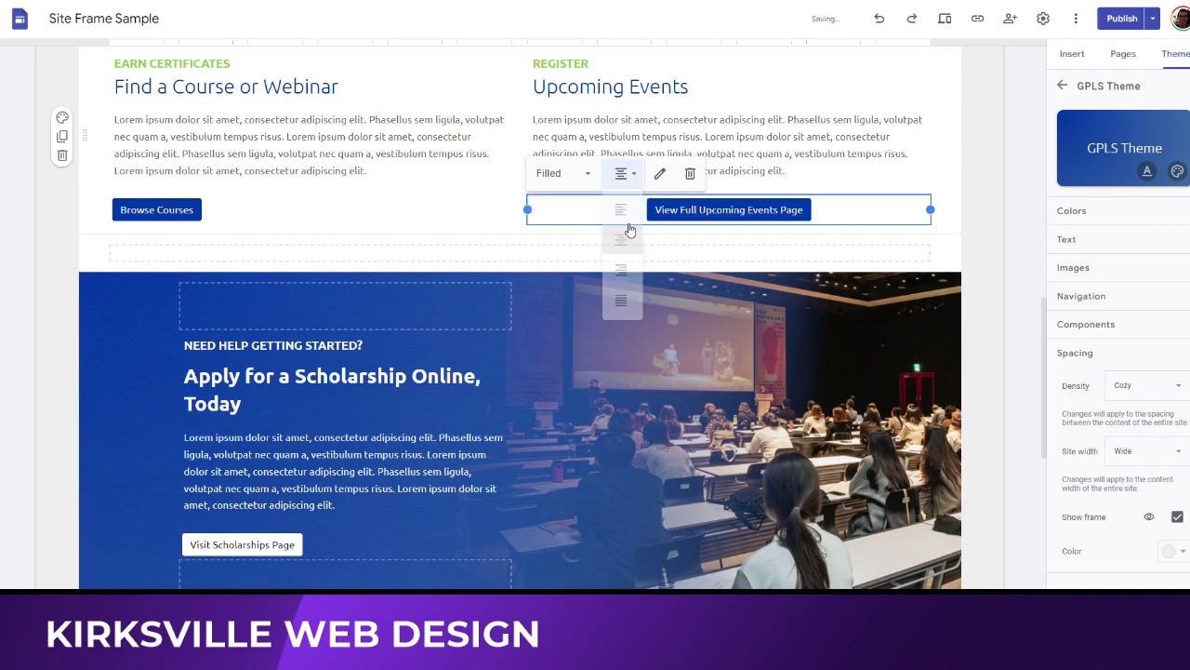
pyautogui.click(623, 176)
pyautogui.click(621, 298)
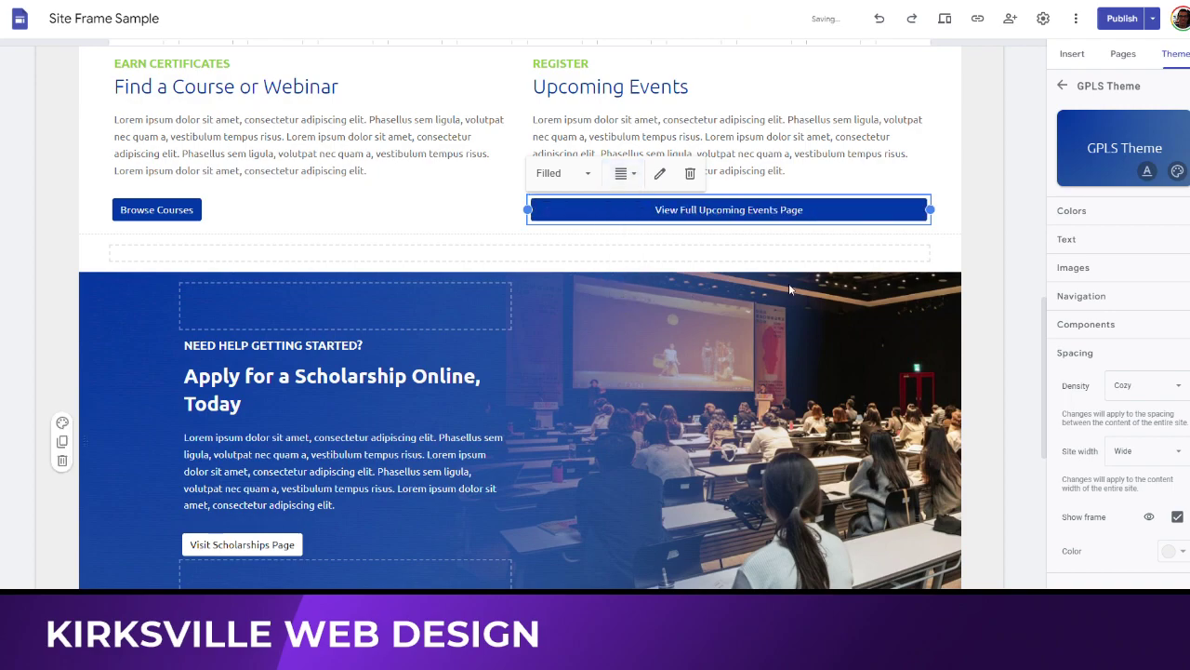
# Step: Set the events button's alignment back to Left and deselect it
pyautogui.scroll(1, 877, 244)
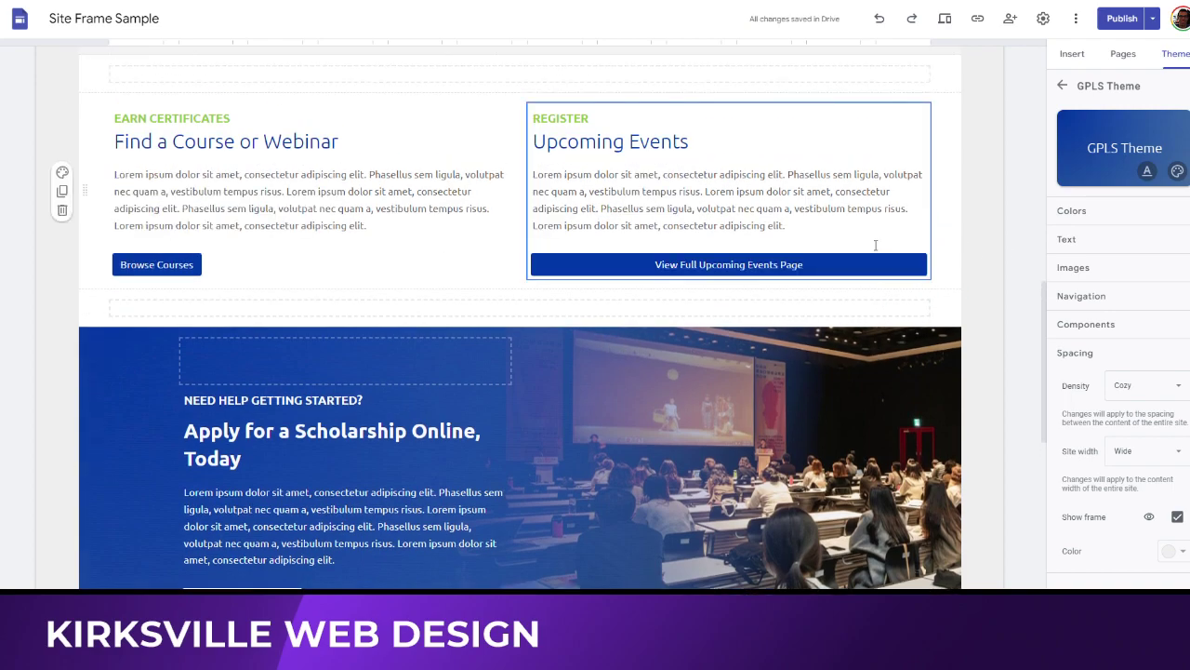
pyautogui.click(786, 291)
pyautogui.click(621, 260)
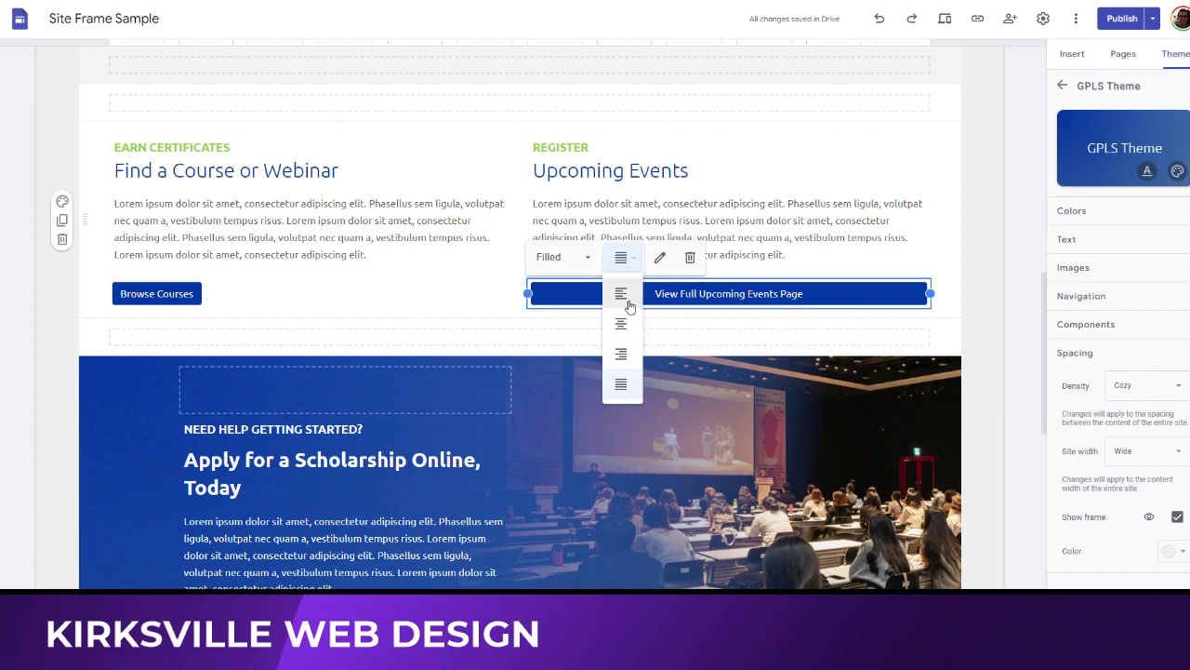
pyautogui.click(623, 295)
pyautogui.click(985, 313)
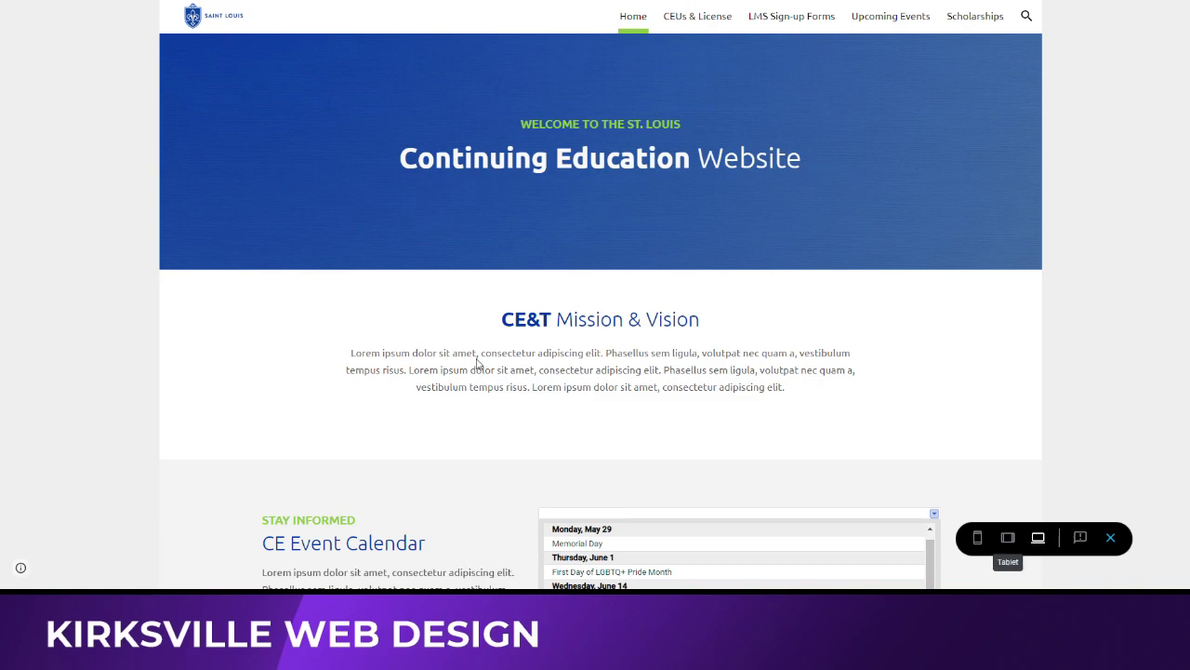
pyautogui.click(1009, 538)
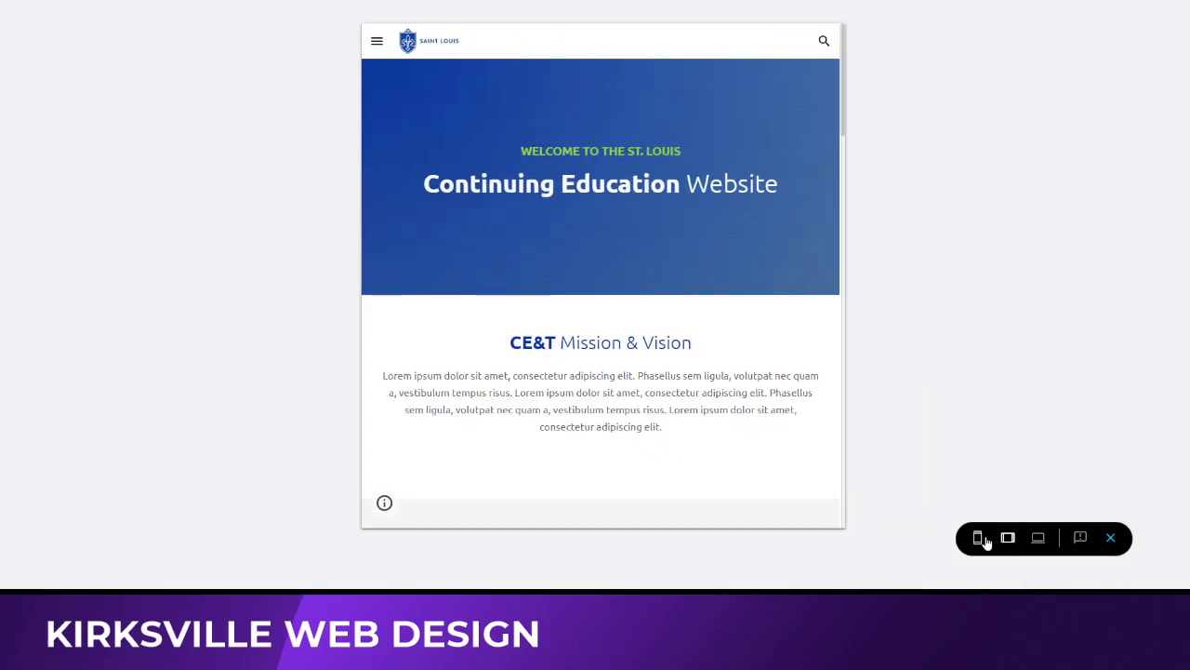
pyautogui.click(1039, 548)
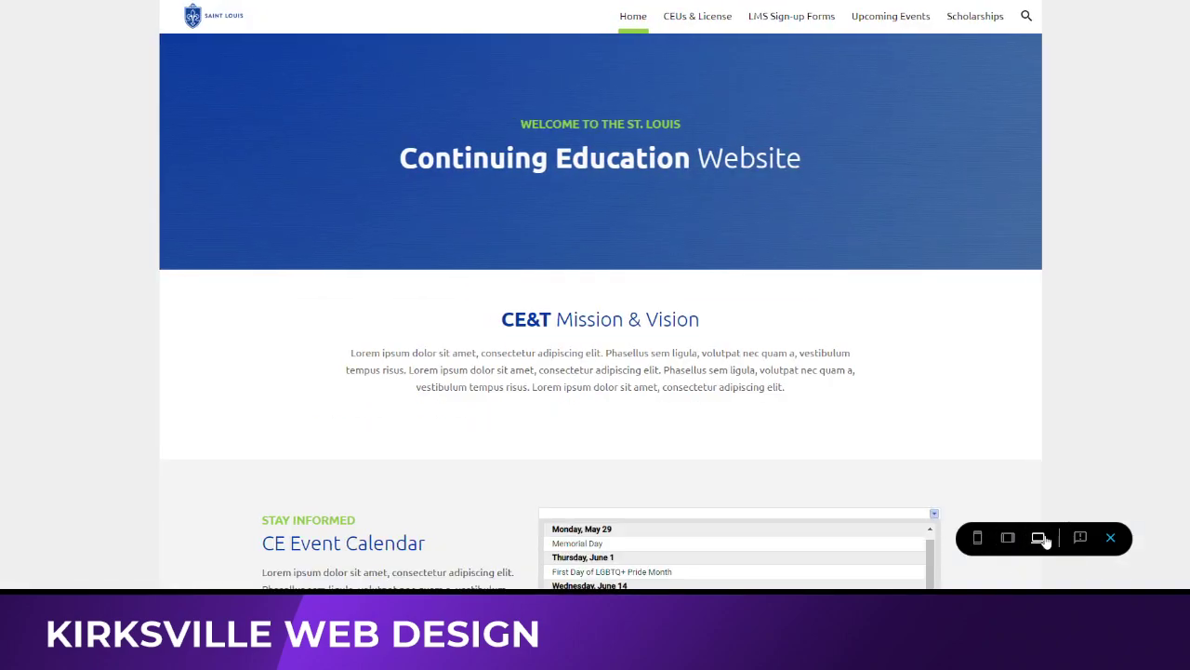
pyautogui.click(978, 539)
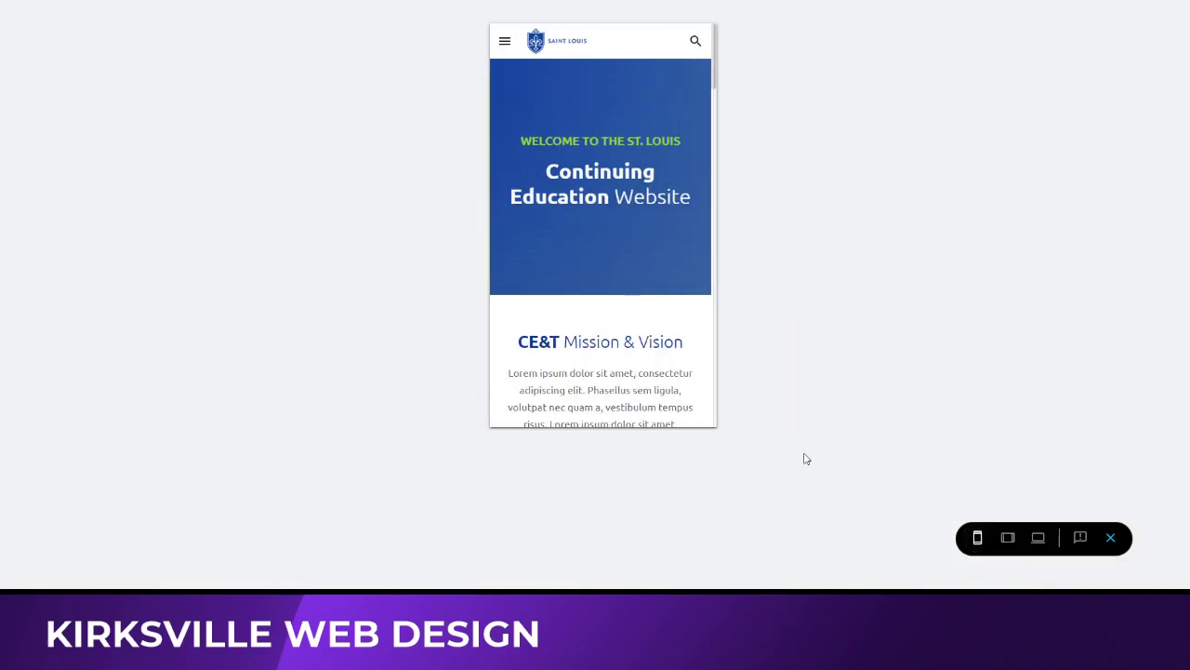
pyautogui.click(1037, 541)
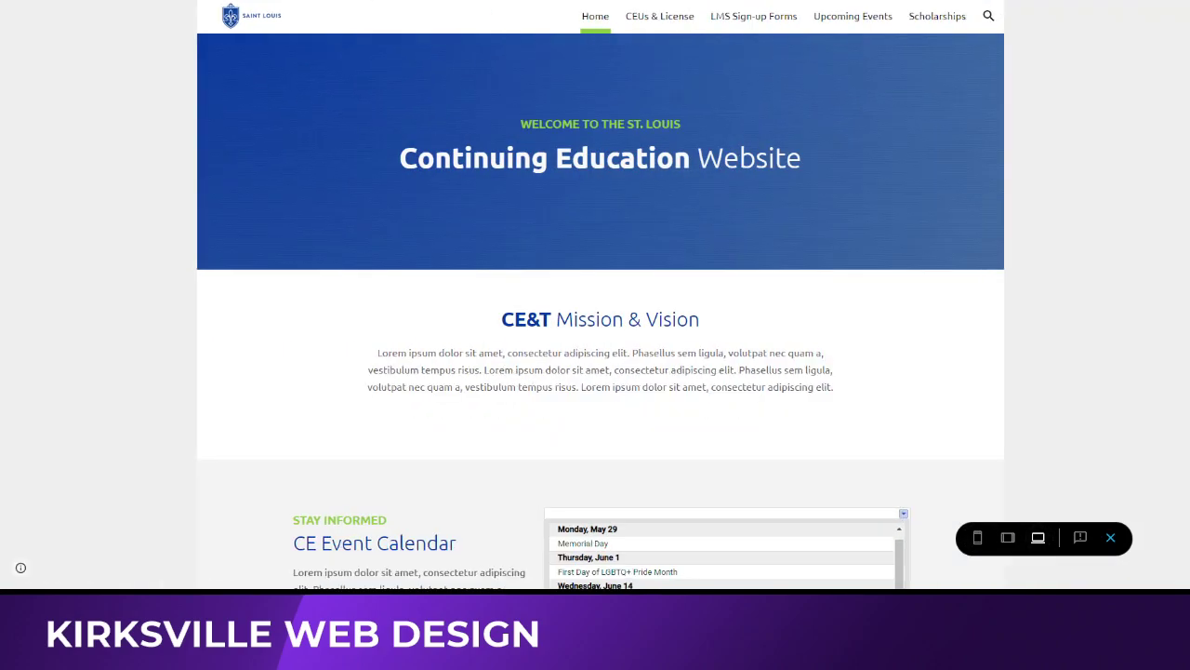
pyautogui.click(1009, 539)
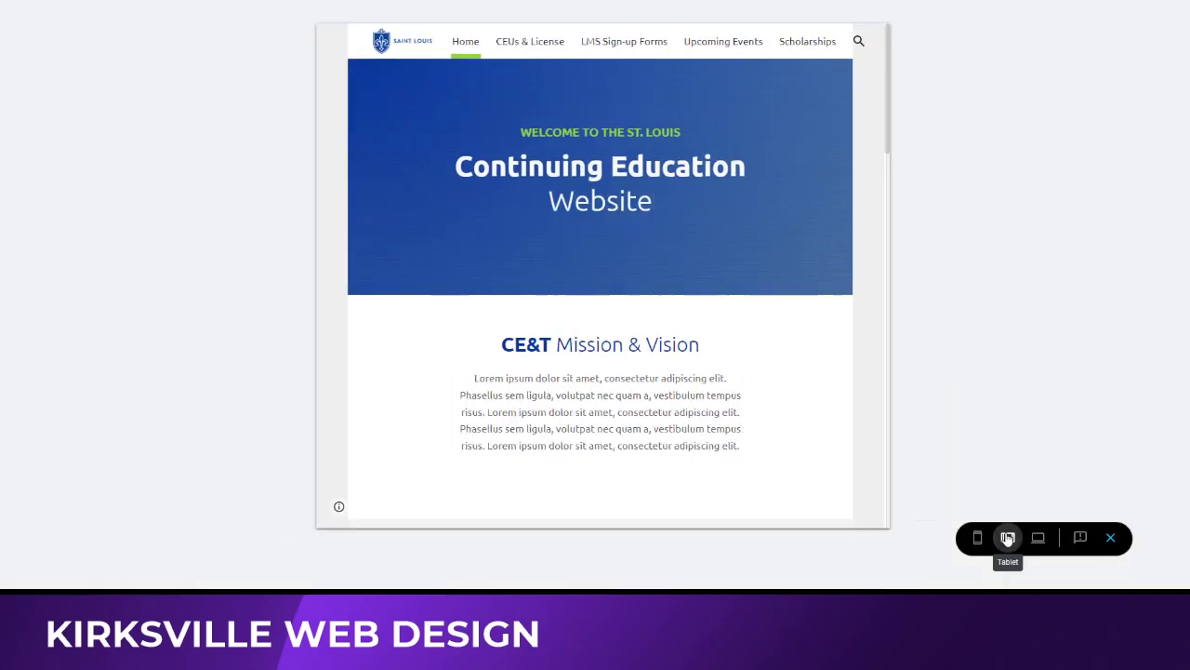
pyautogui.click(1037, 539)
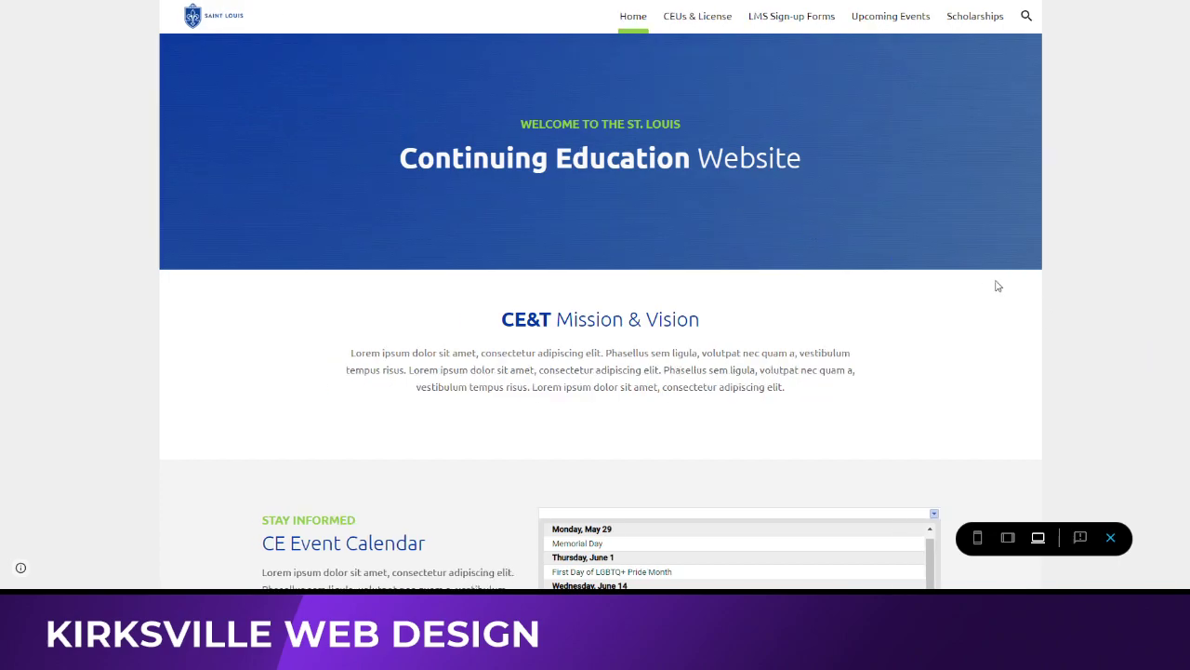
pyautogui.scroll(-1, 1105, 298)
pyautogui.scroll(-3, 1105, 299)
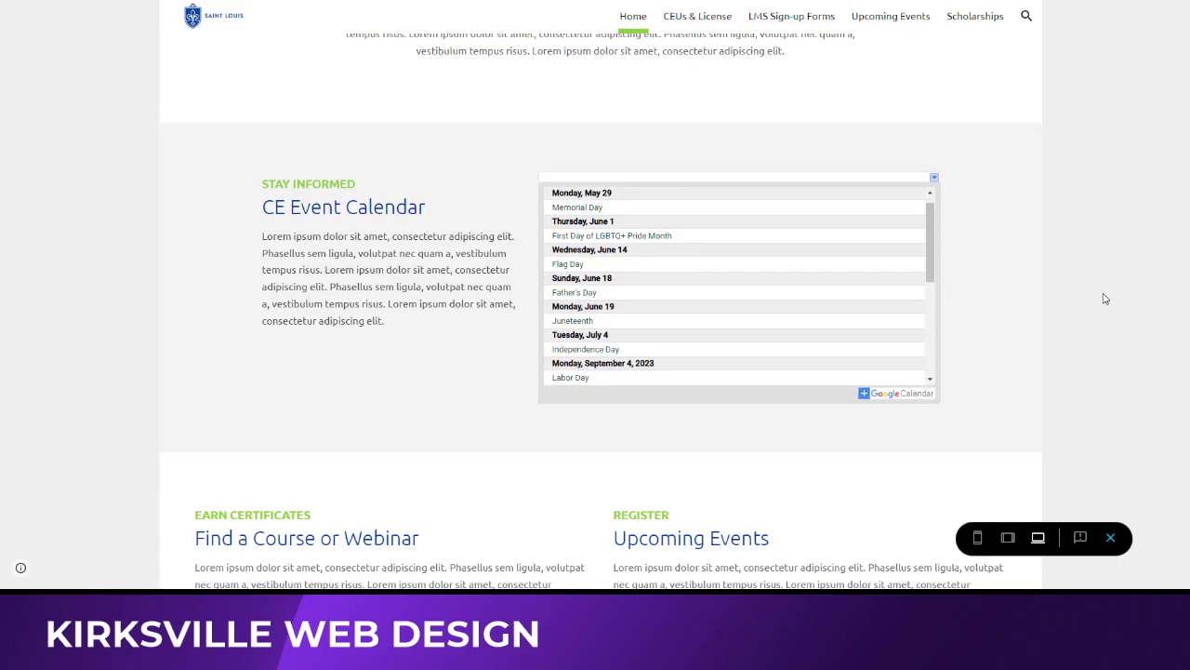
pyautogui.scroll(-3, 1104, 299)
pyautogui.scroll(-5, 1105, 298)
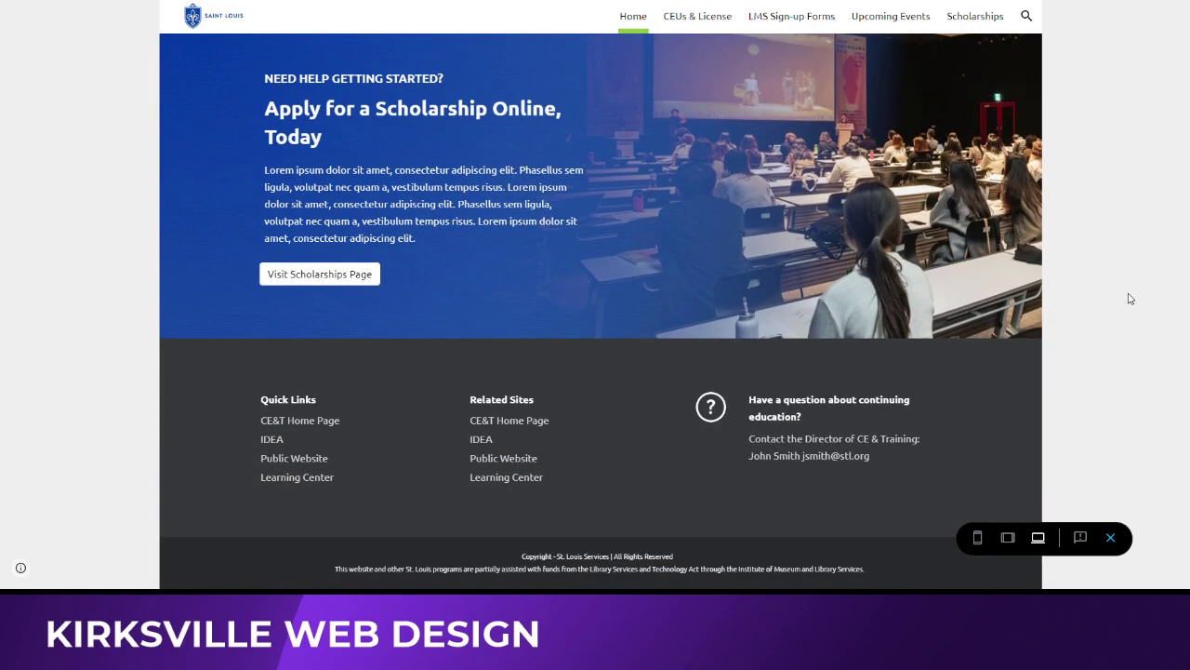
pyautogui.scroll(10, 1131, 298)
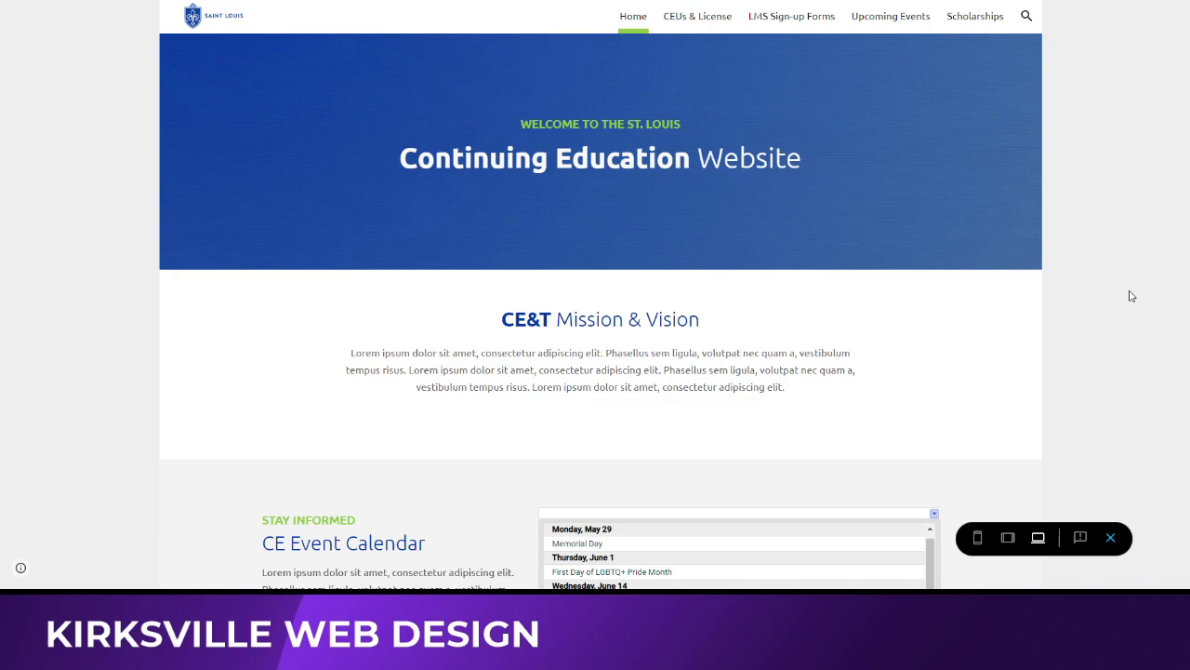
# Step: Open CEUs & License from the preview's top navigation, then exit preview into the editor
pyautogui.moveTo(739, 44); pyautogui.dragTo(718, 28)
pyautogui.click(727, 43)
pyautogui.click(713, 22)
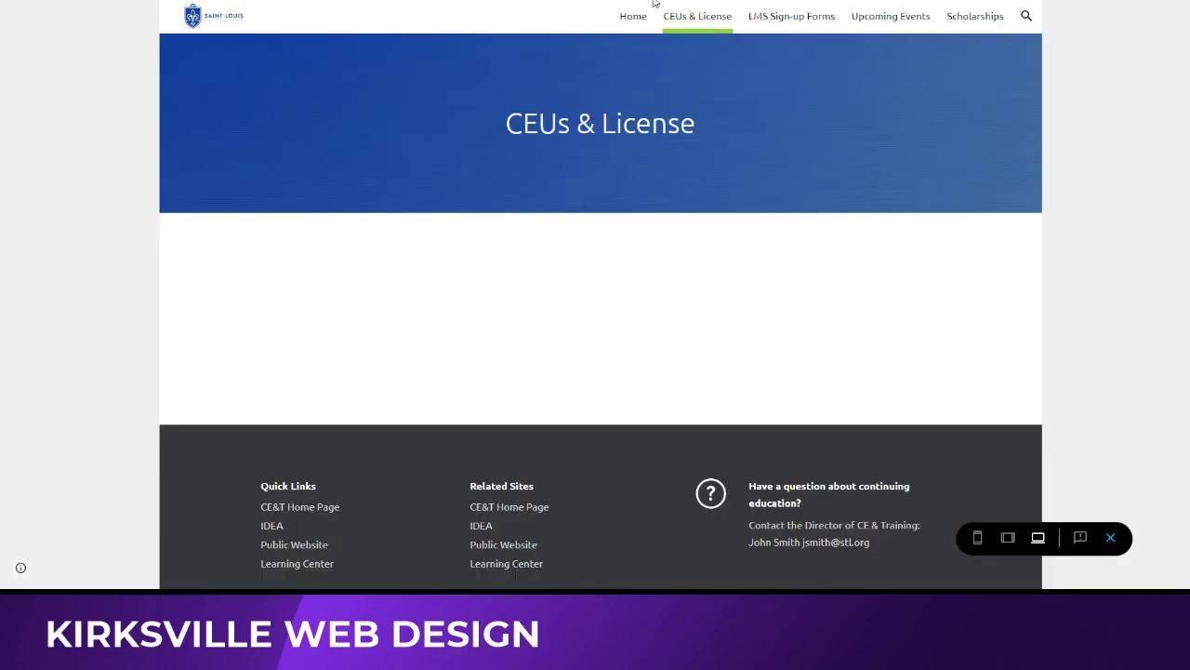
pyautogui.click(1111, 539)
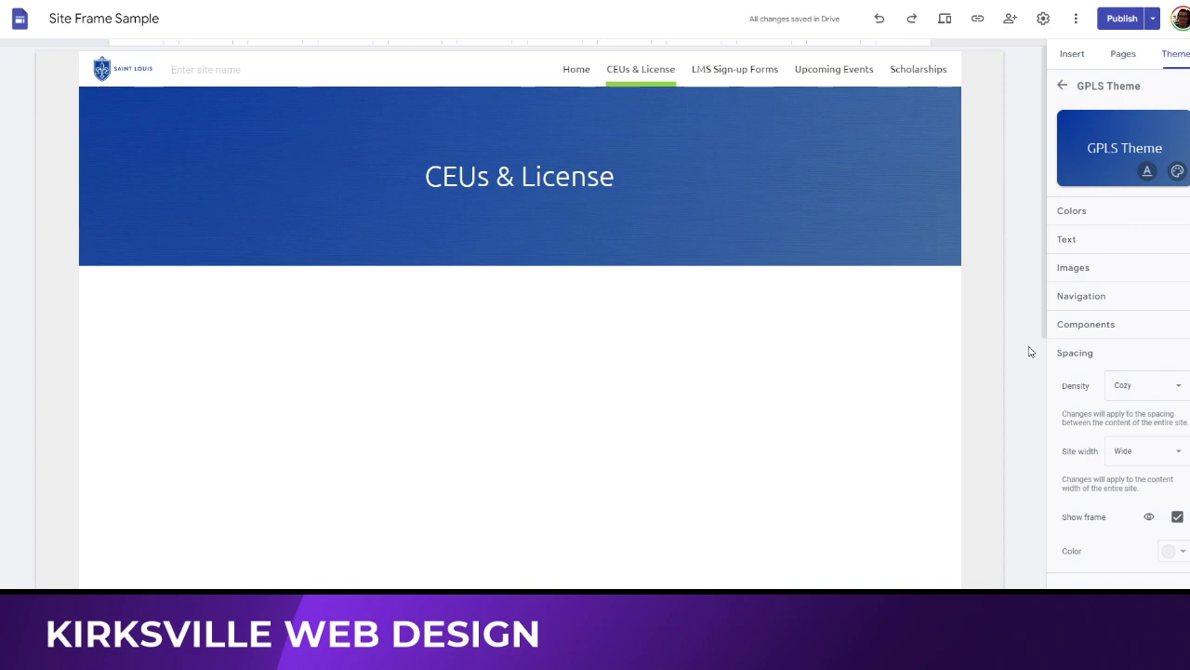
# Step: Preview the site as visitors see it and navigate back to Home
pyautogui.click(944, 17)
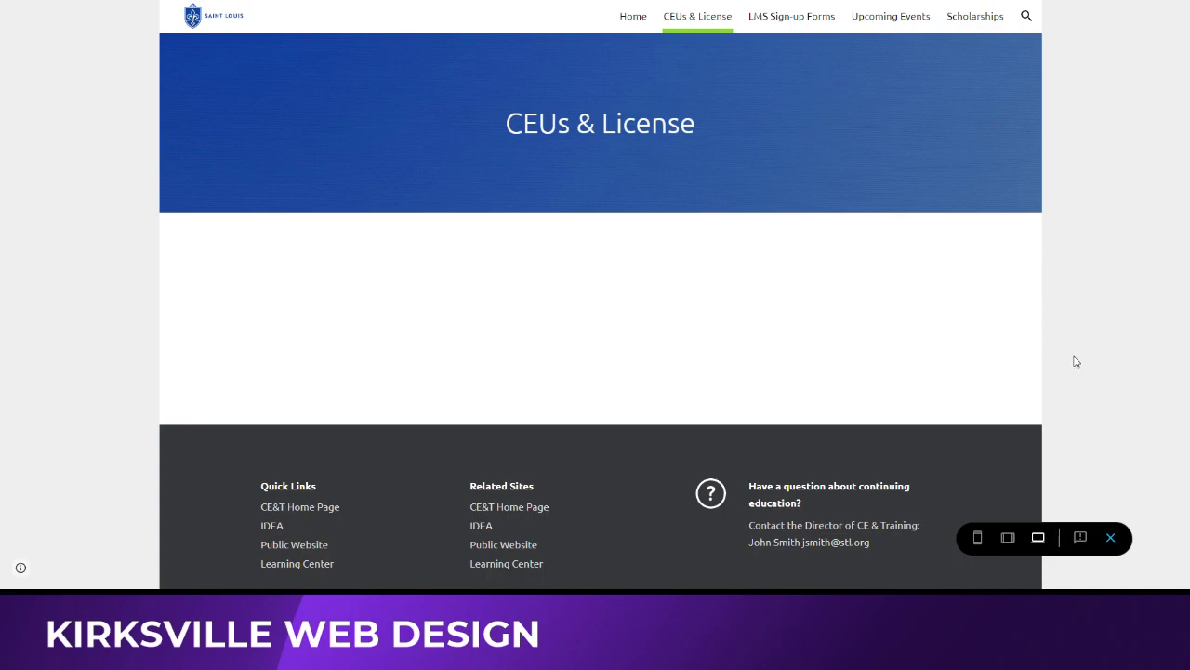
pyautogui.click(630, 18)
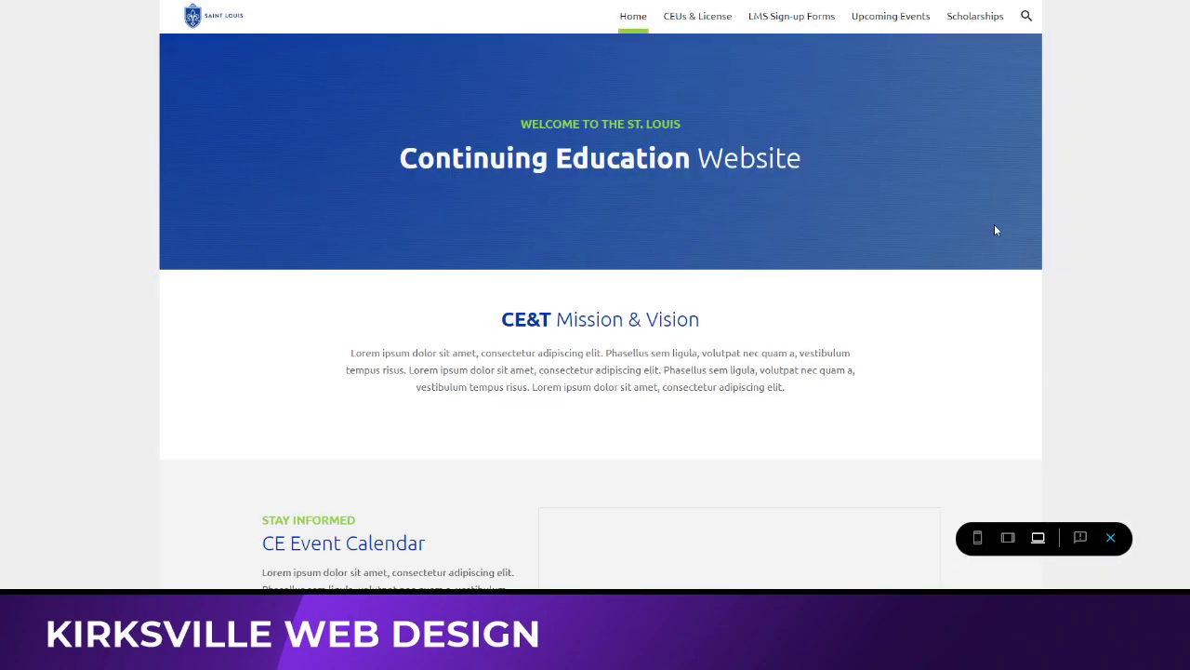